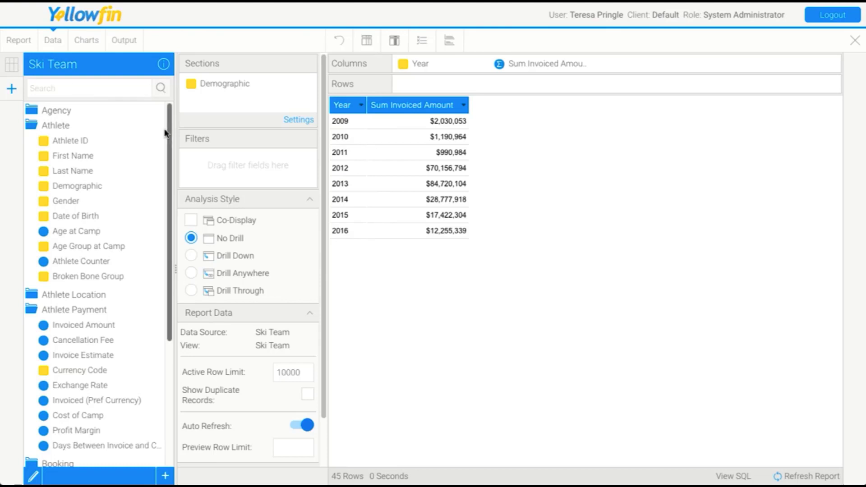
# Drag Demographic out of the sections so Sum Invoiced Amount is listed by Year, 2009–2016.
pyautogui.moveTo(238, 87); pyautogui.dragTo(133, 158)
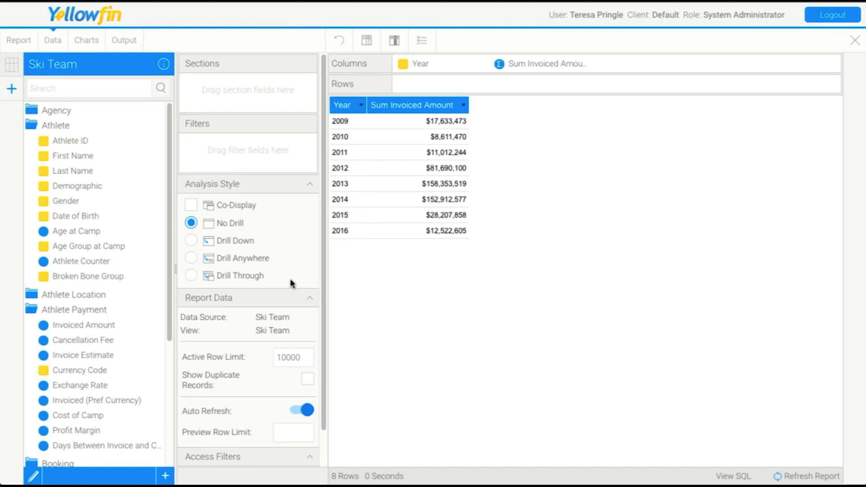
# Place Demographic as a column beside Year, giving 45 year-and-demographic rows of invoiced totals.
pyautogui.moveTo(63, 190); pyautogui.dragTo(429, 84)
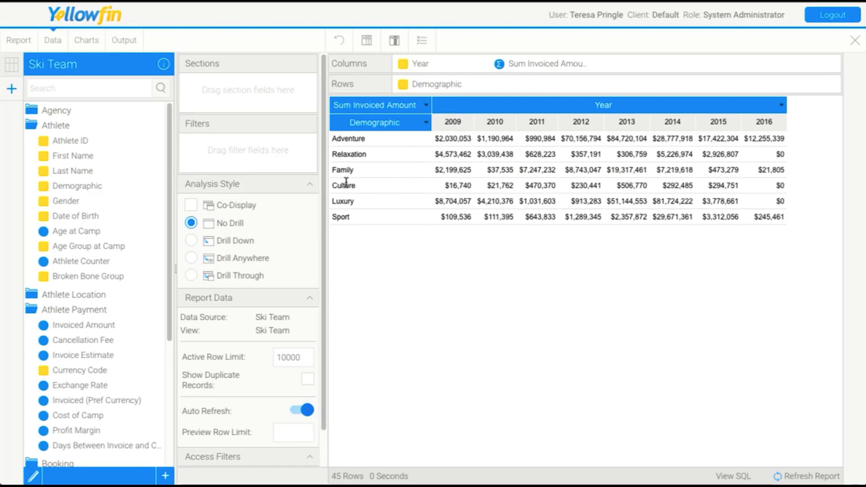
pyautogui.moveTo(428, 85); pyautogui.dragTo(501, 65)
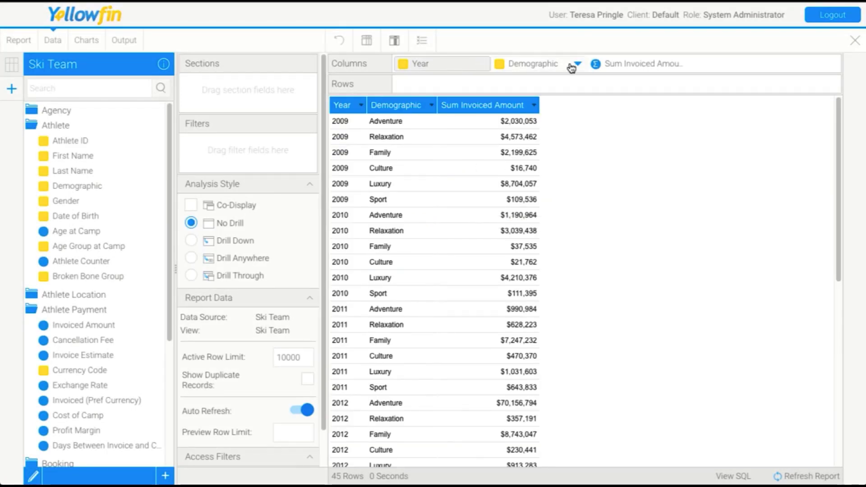
pyautogui.moveTo(464, 64); pyautogui.dragTo(458, 85)
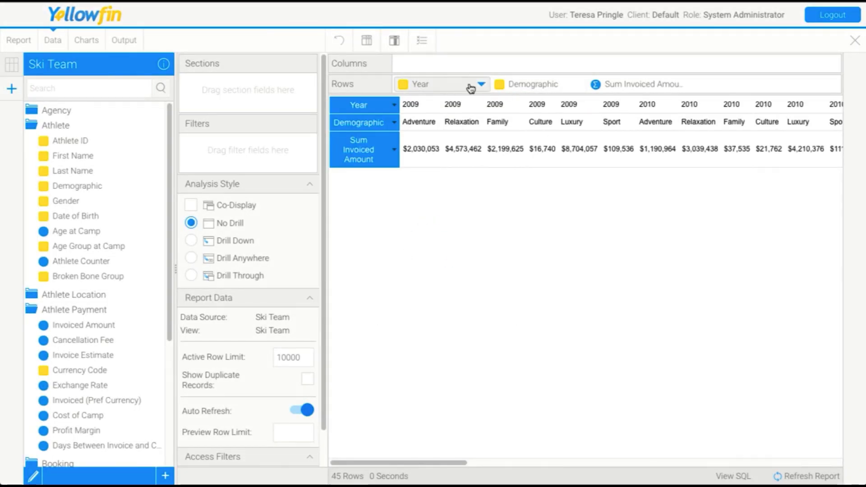
pyautogui.moveTo(426, 84); pyautogui.dragTo(434, 63)
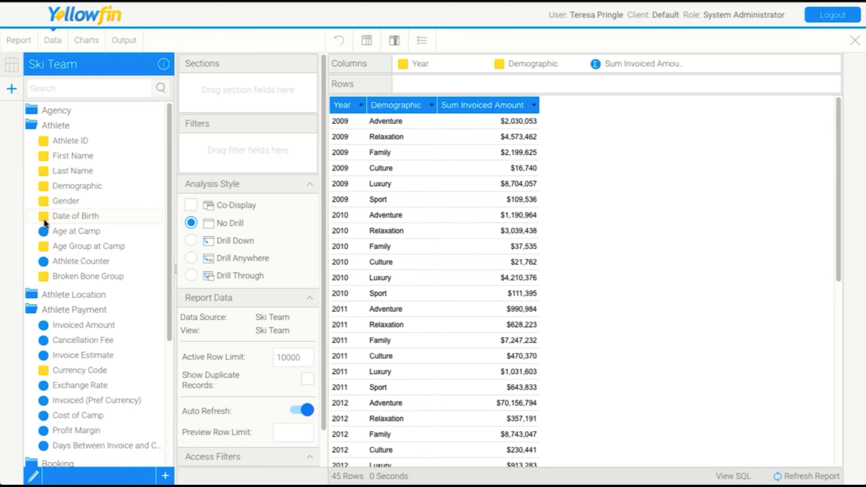
# Add Athlete ID as a table column and inspect its Aggregation options.
pyautogui.moveTo(54, 140); pyautogui.dragTo(448, 154)
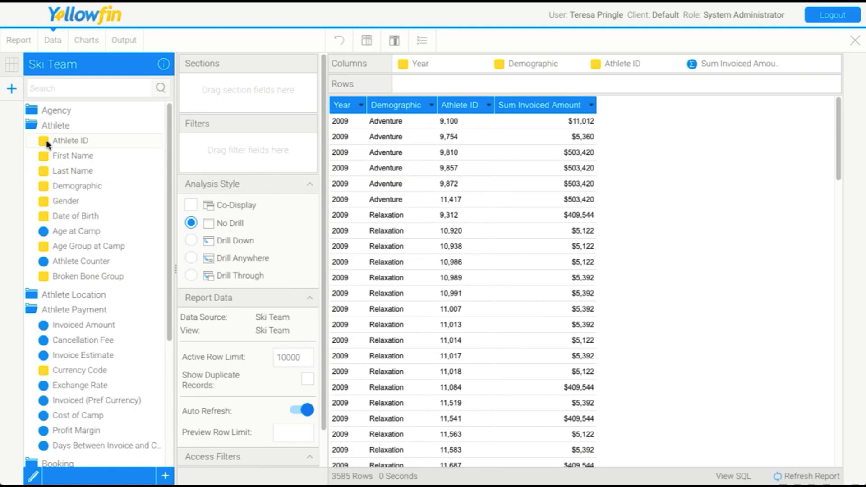
pyautogui.click(490, 109)
pyautogui.moveTo(502, 141)
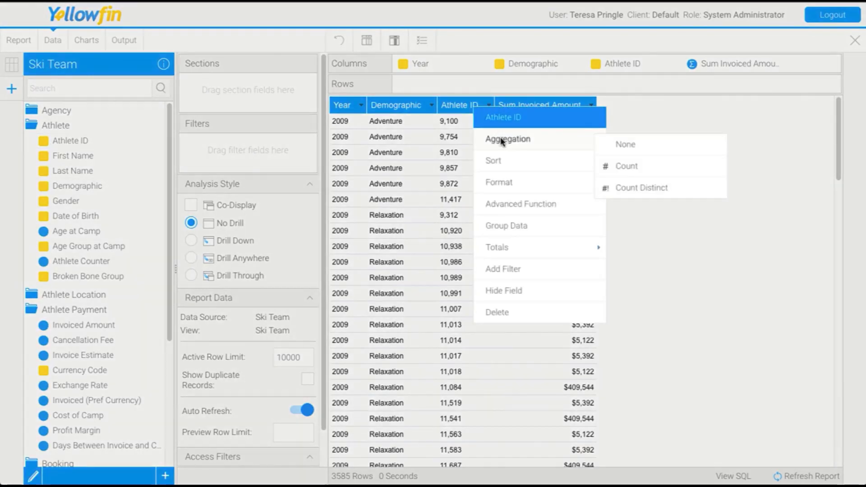
pyautogui.click(685, 187)
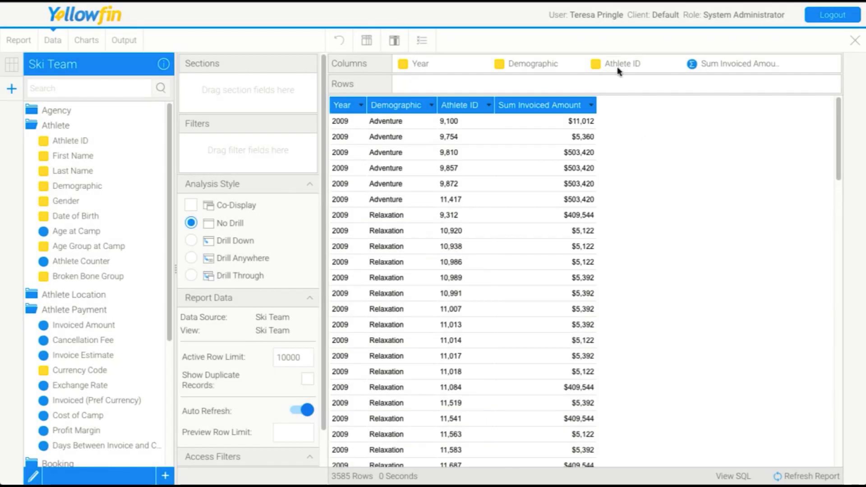
# Drag the Athlete ID chip off the Columns bar, restoring 45 rows by year and demographic.
pyautogui.moveTo(623, 70); pyautogui.dragTo(554, 35)
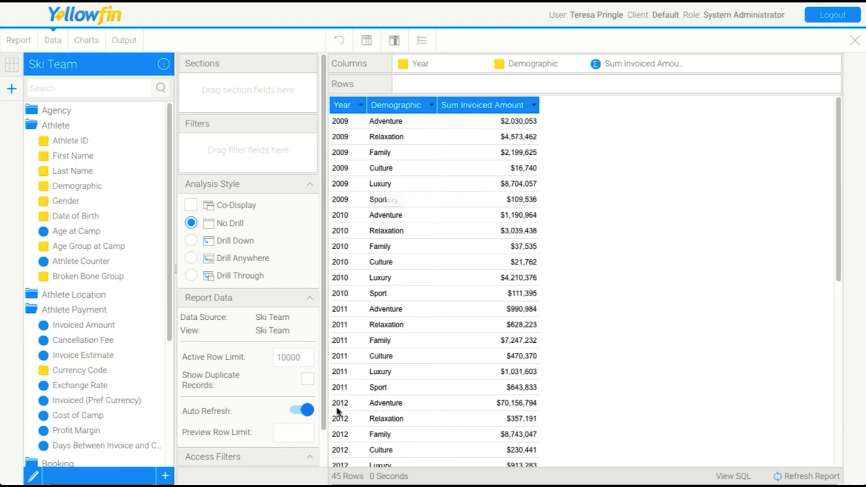
# Create a new calculated field named 'Invoiced (inc Tax)'.
pyautogui.click(162, 474)
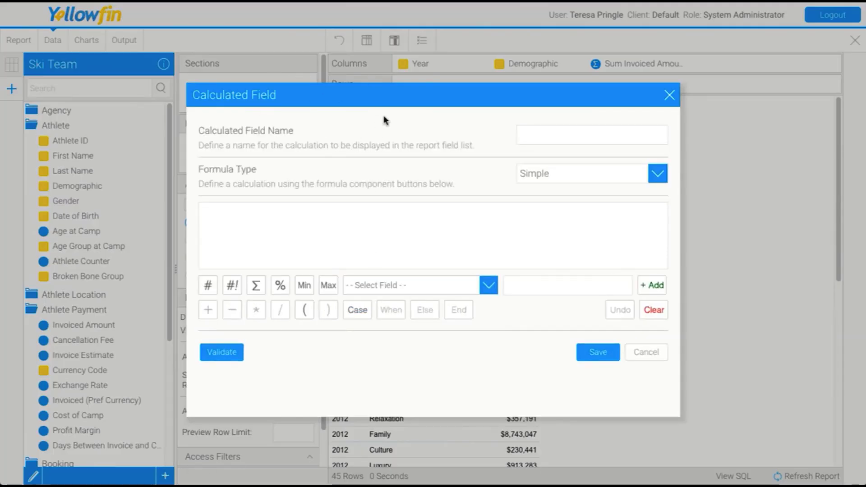
pyautogui.click(540, 140)
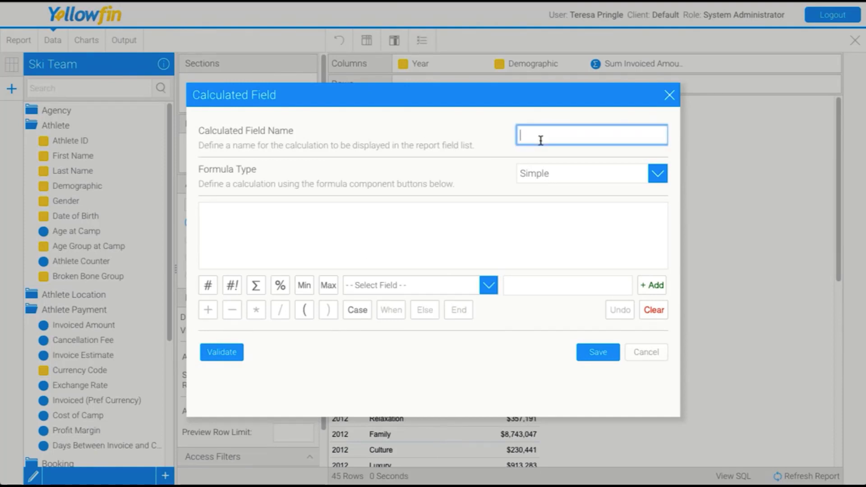
pyautogui.write('Invoiced (inc Tax)')
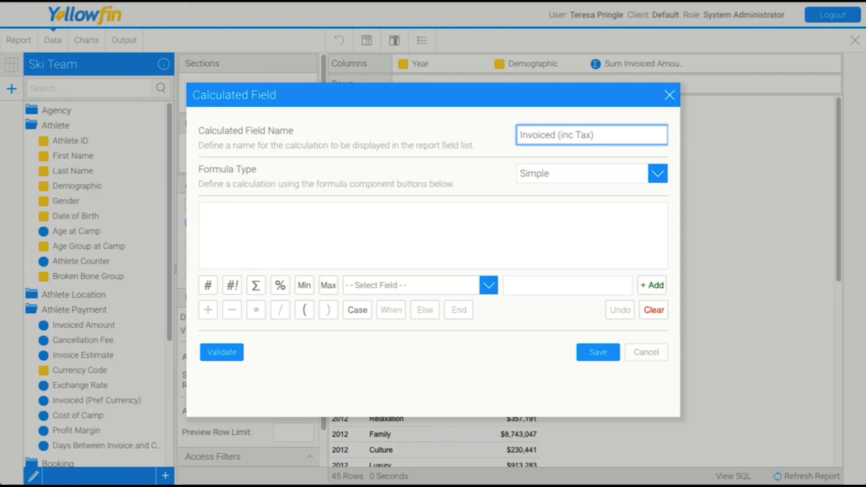
# Define the formula as Invoiced Amount * 1.1, validate it, and save the calculated field.
pyautogui.click(489, 285)
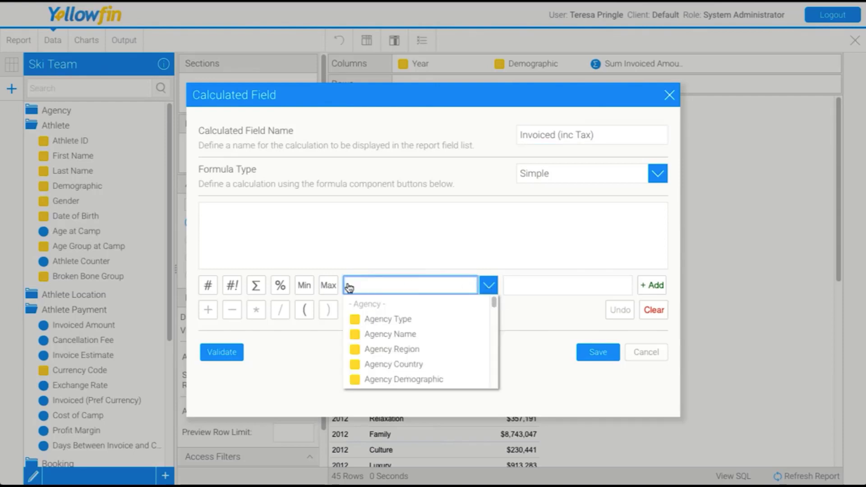
pyautogui.click(294, 338)
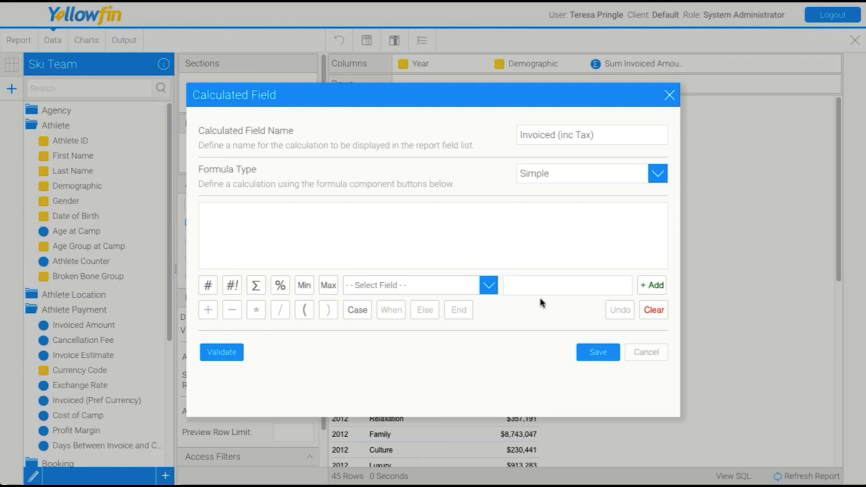
pyautogui.click(487, 288)
pyautogui.write('invoiced')
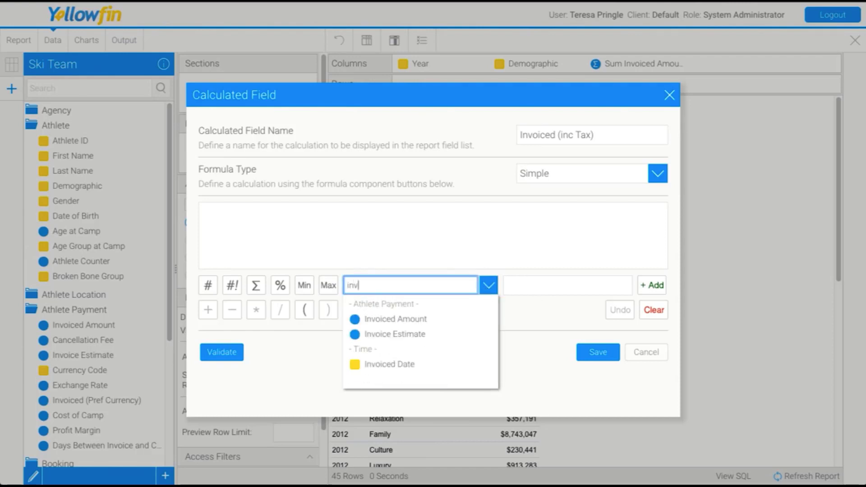
pyautogui.click(436, 319)
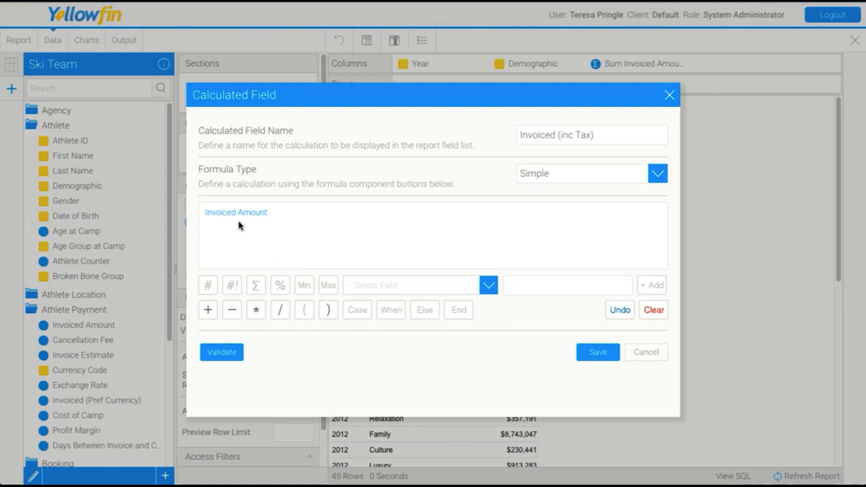
pyautogui.click(254, 317)
pyautogui.click(523, 288)
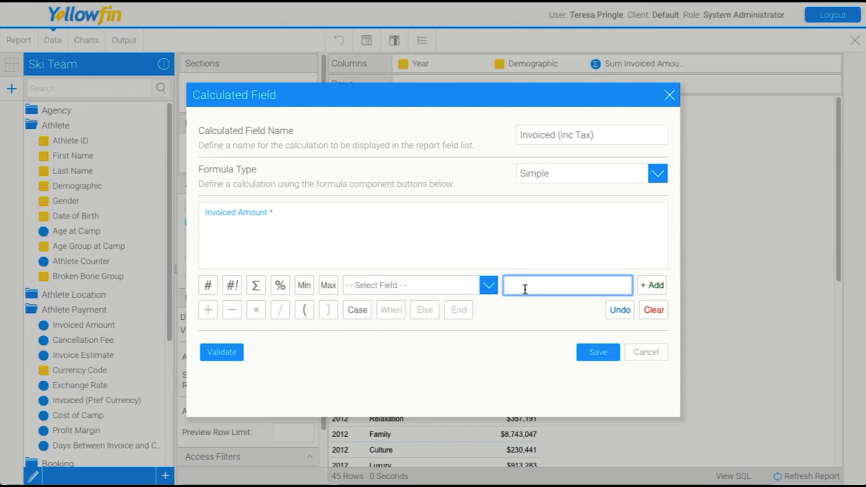
pyautogui.write('1.1')
pyautogui.click(662, 287)
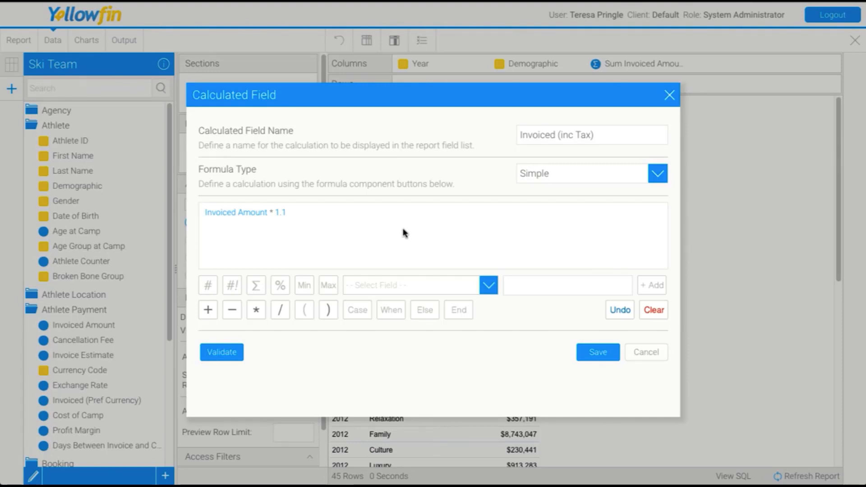
pyautogui.click(231, 352)
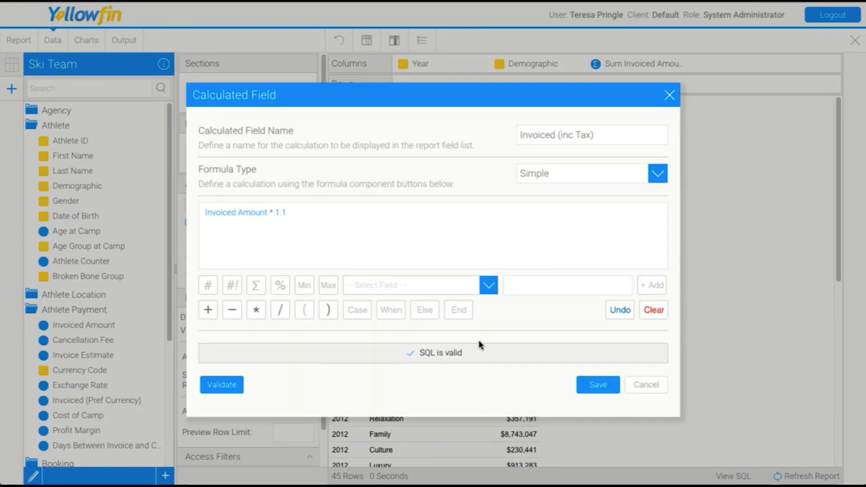
pyautogui.click(587, 383)
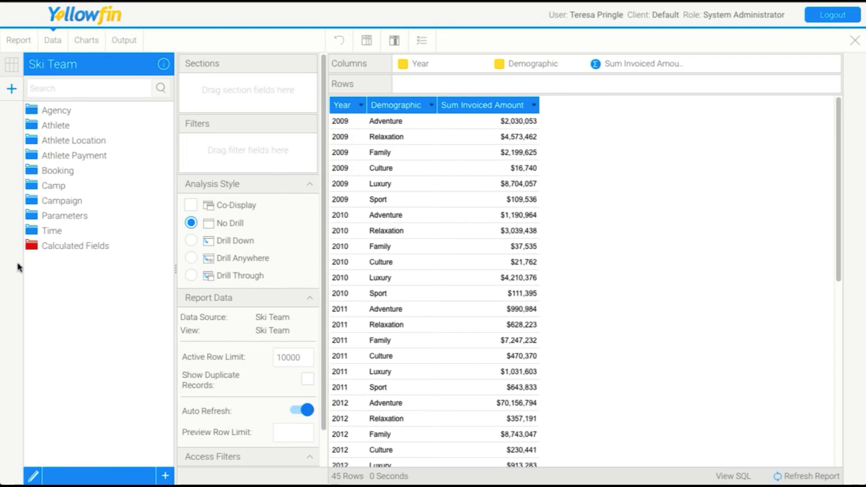
# Add Invoiced (inc Tax) as a report column with Sum aggregation.
pyautogui.click(39, 246)
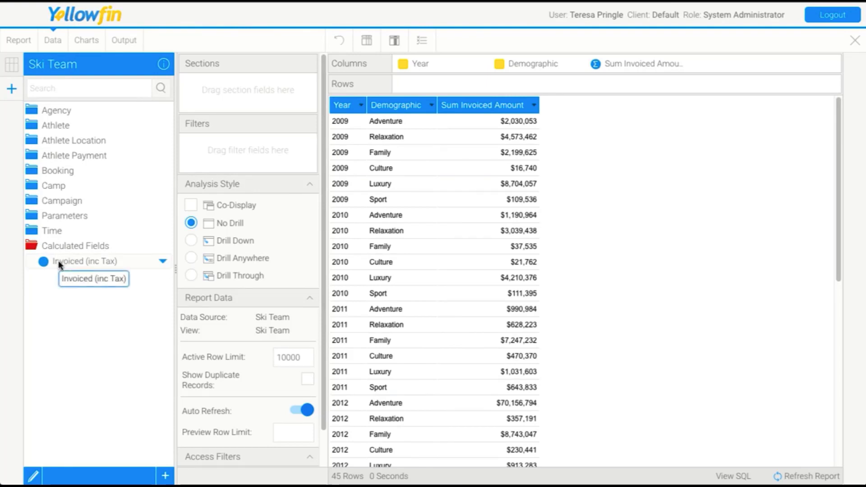
pyautogui.moveTo(59, 264); pyautogui.dragTo(624, 275)
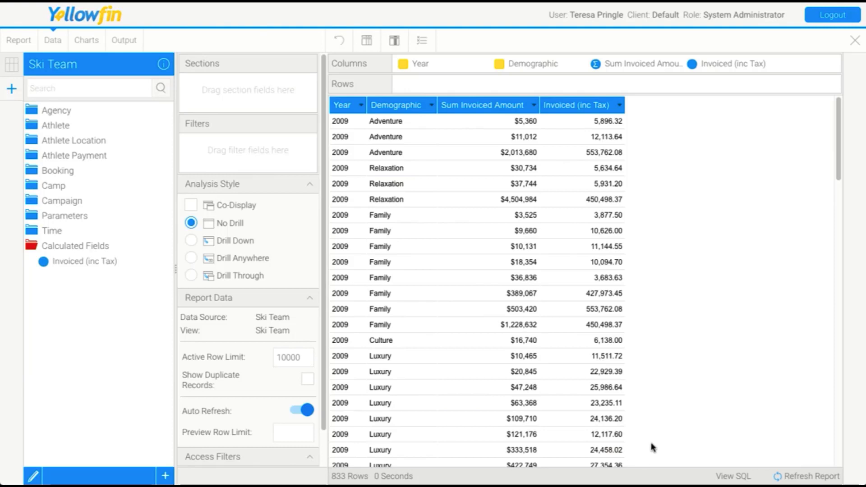
pyautogui.click(620, 106)
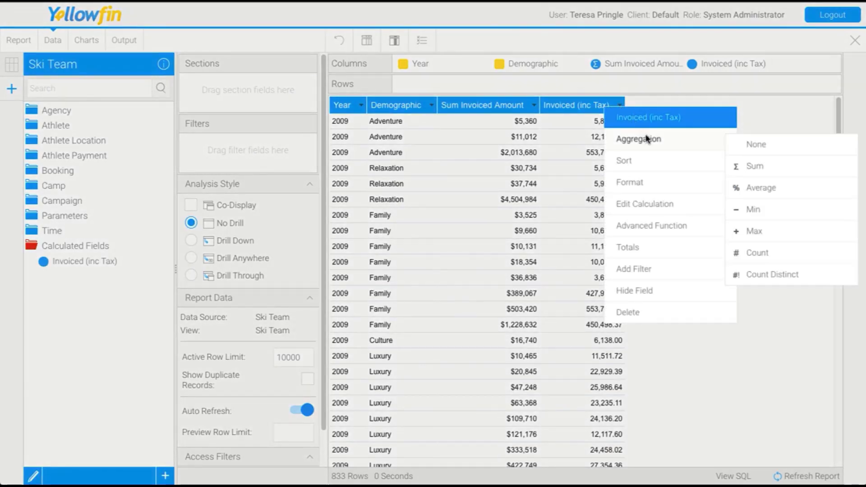
pyautogui.moveTo(658, 182)
pyautogui.moveTo(657, 150)
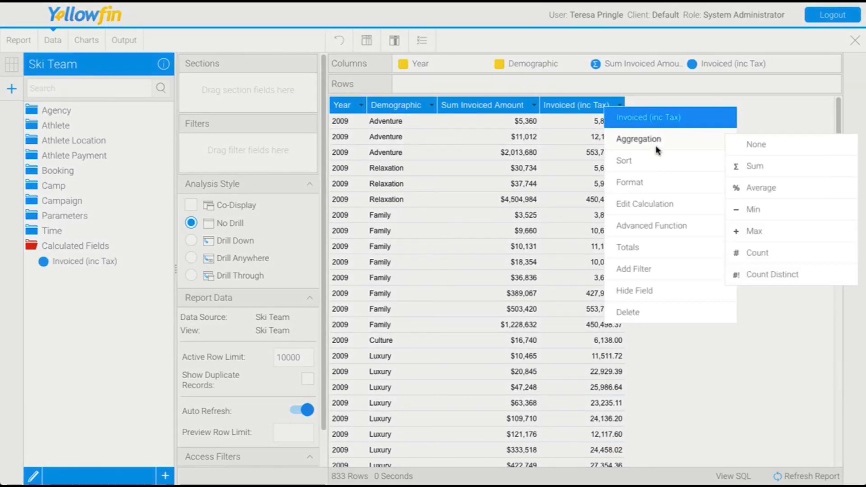
pyautogui.click(778, 167)
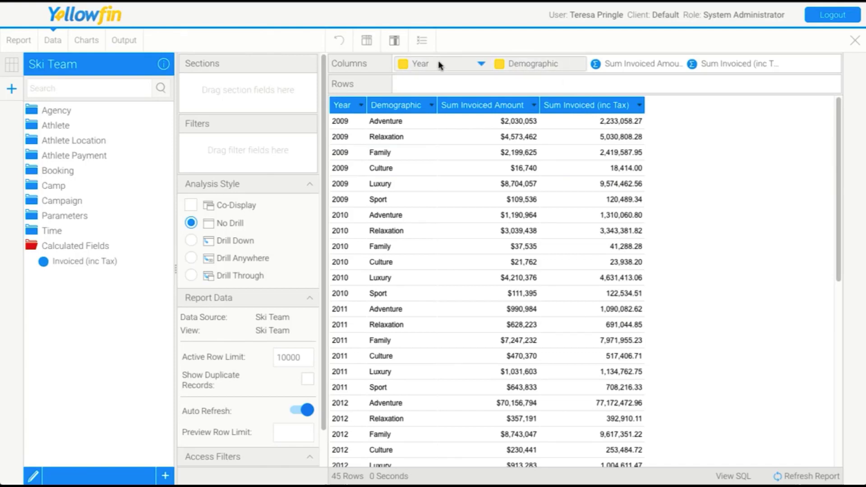
# Replace Year and Demographic with Camp Name, listing 286 camps.
pyautogui.moveTo(440, 65); pyautogui.dragTo(52, 215)
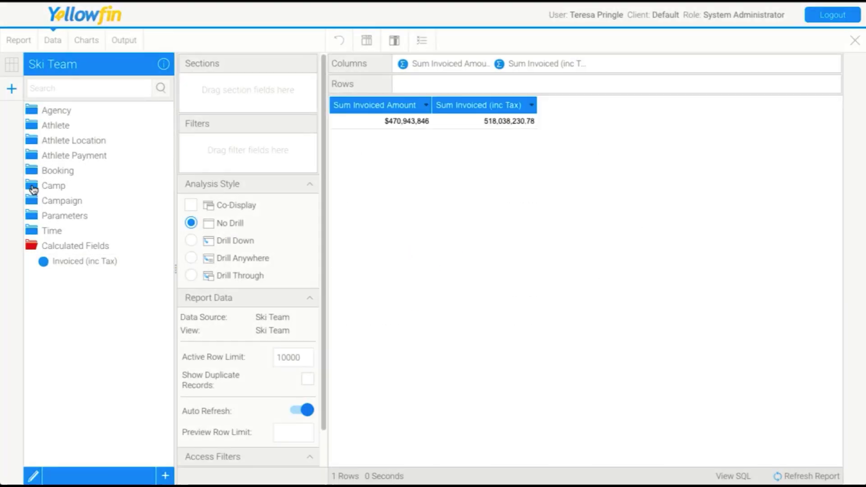
pyautogui.click(33, 188)
pyautogui.moveTo(54, 248); pyautogui.dragTo(375, 162)
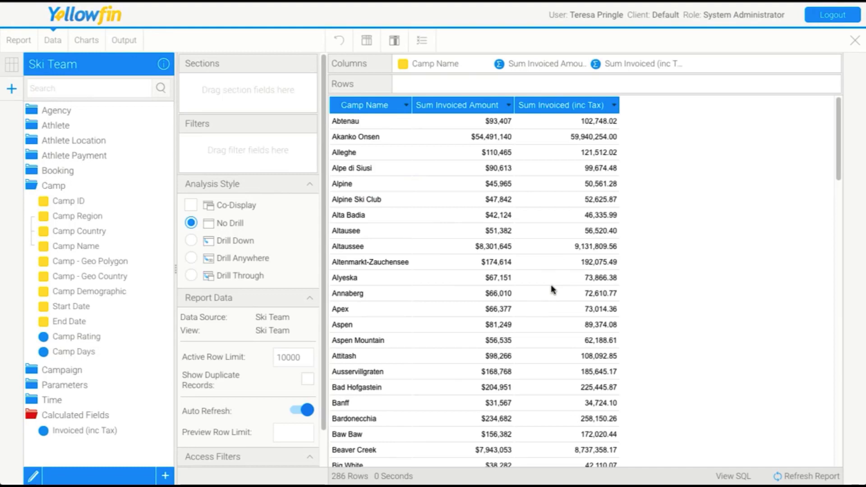
pyautogui.scroll(-2, 553, 289)
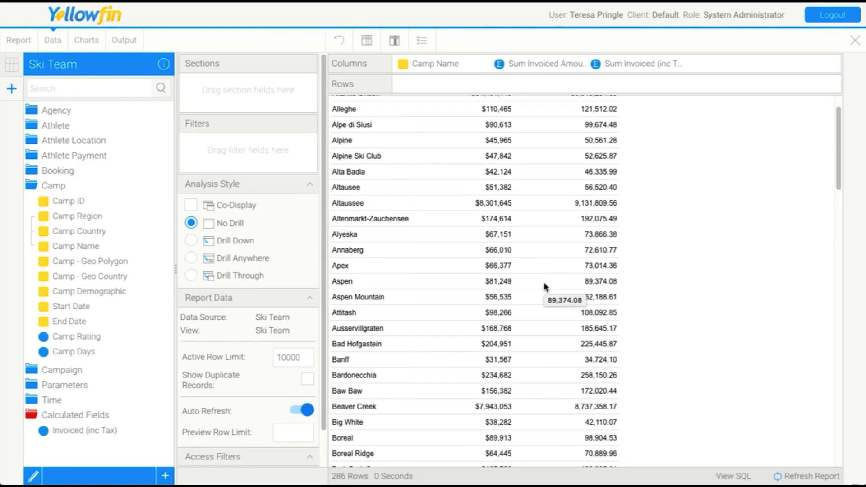
pyautogui.scroll(-3, 543, 282)
pyautogui.scroll(-10, 543, 282)
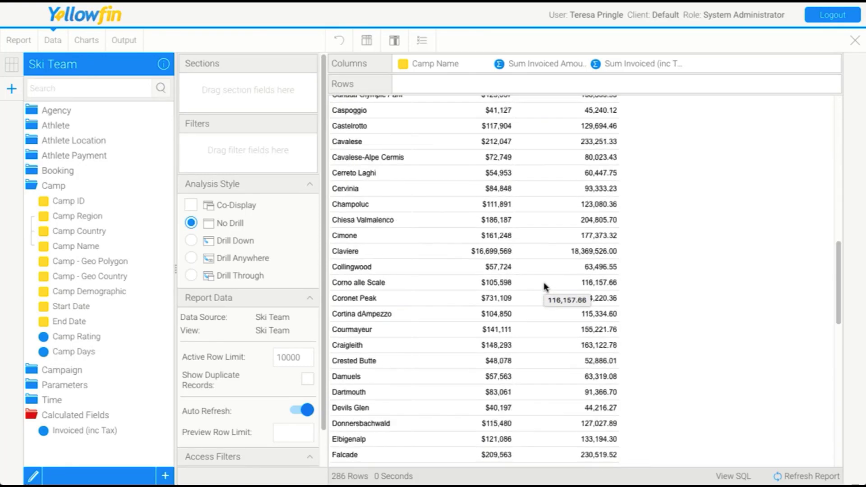
pyautogui.scroll(-1, 543, 283)
pyautogui.scroll(-15, 544, 283)
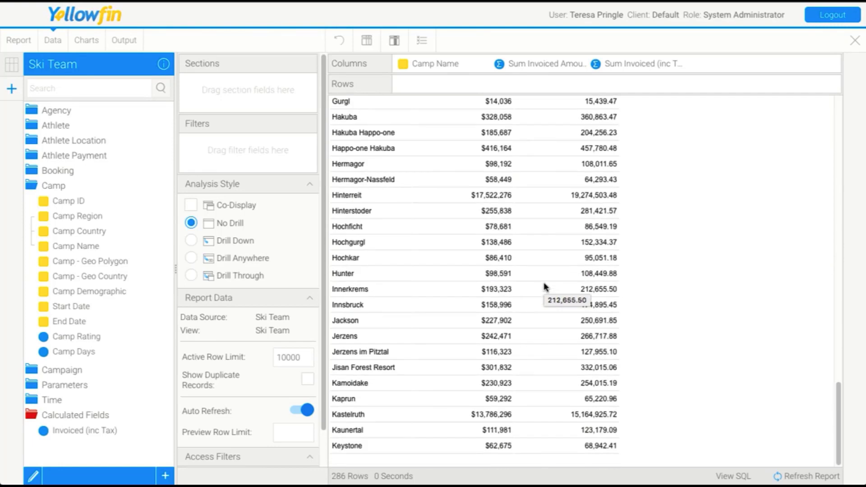
pyautogui.scroll(20, 543, 282)
pyautogui.scroll(3, 543, 283)
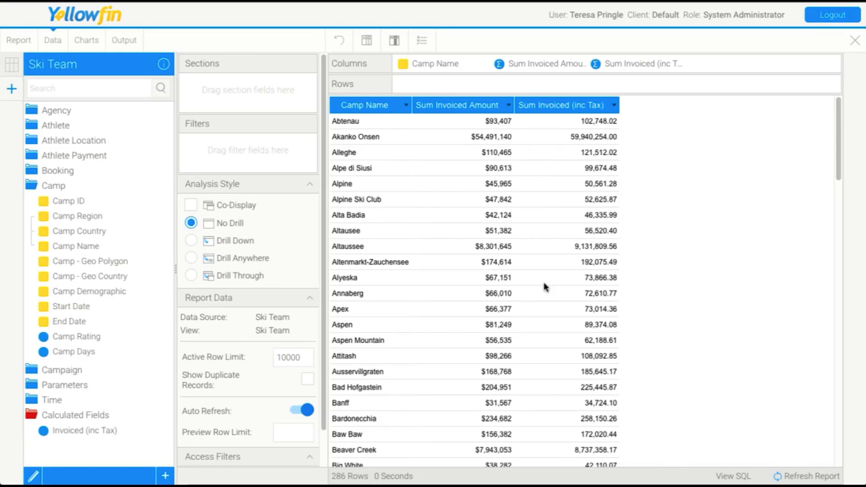
# Drag Invoiced Amount from Athlete Payment onto the table as a second Sum Invoiced Amount column.
pyautogui.click(49, 156)
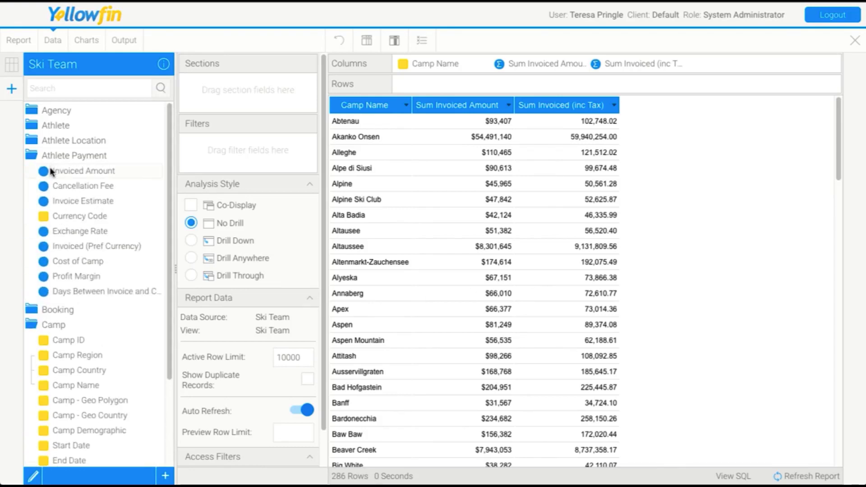
pyautogui.moveTo(51, 171); pyautogui.dragTo(429, 167)
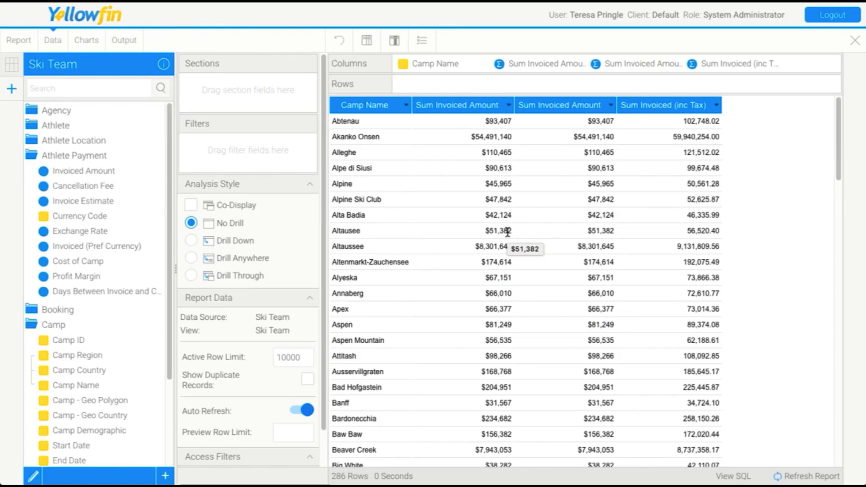
# Apply the Top 10 Rank advanced function to the first Sum Invoiced Amount column.
pyautogui.click(509, 106)
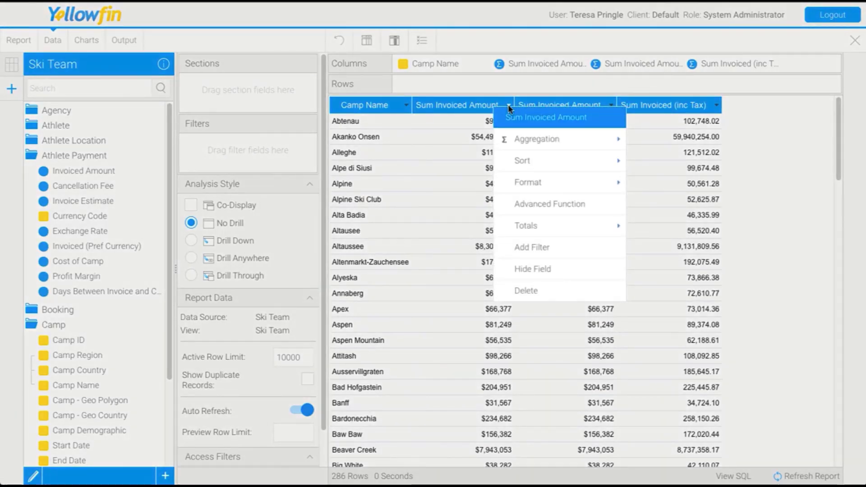
pyautogui.click(591, 205)
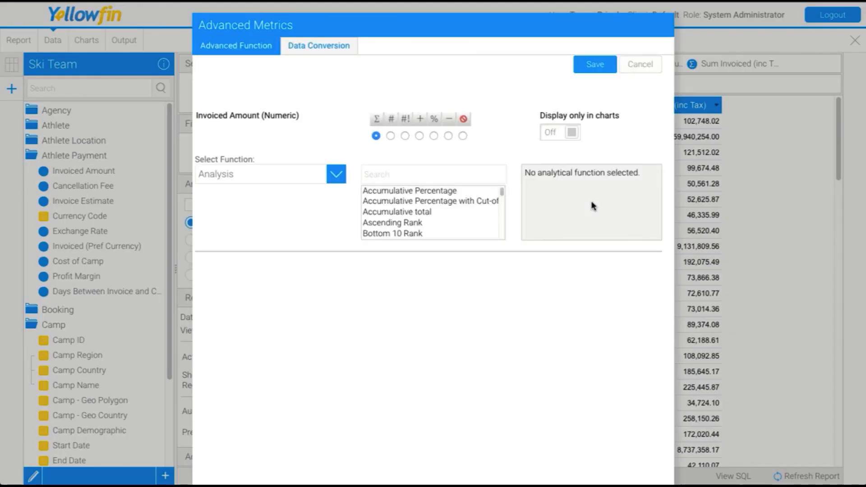
pyautogui.moveTo(502, 192); pyautogui.dragTo(501, 215)
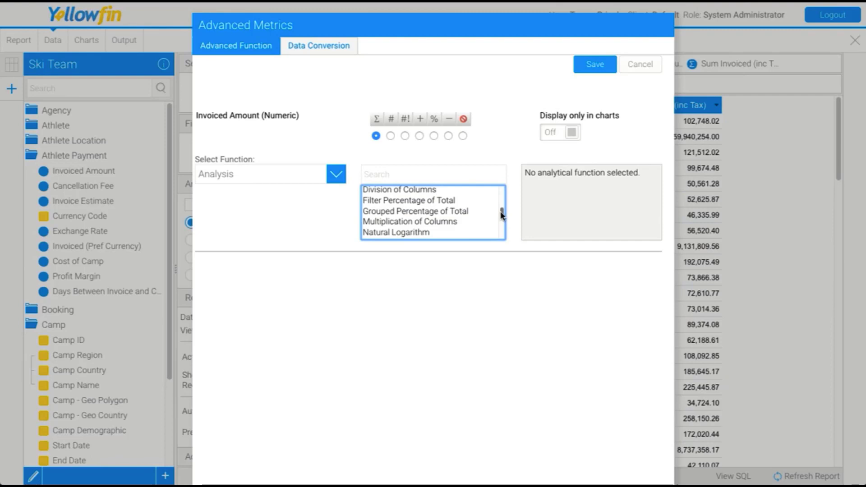
pyautogui.moveTo(502, 215); pyautogui.dragTo(504, 239)
pyautogui.click(423, 197)
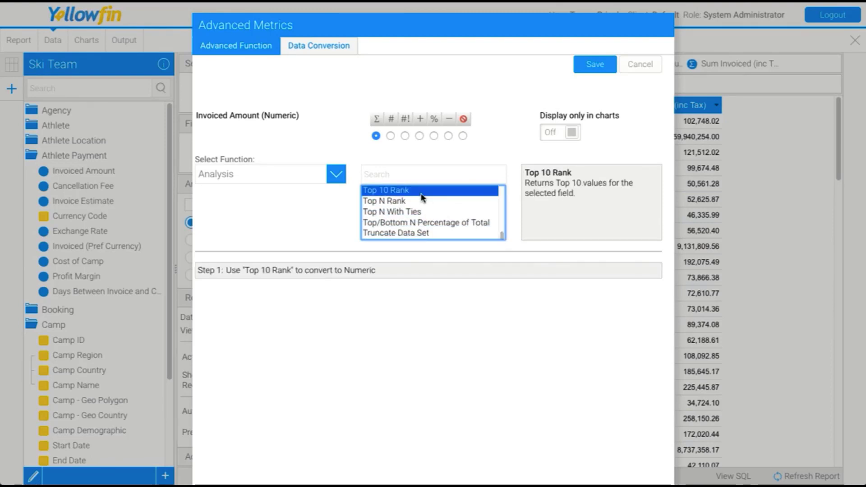
pyautogui.click(586, 64)
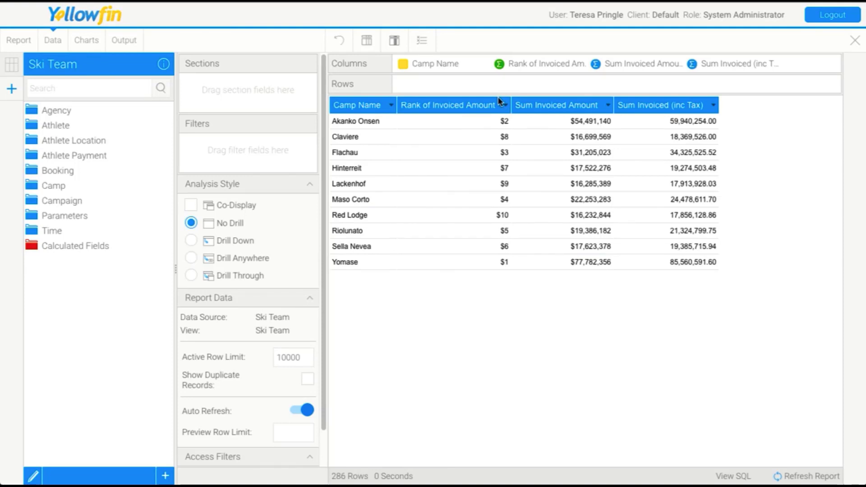
# Format the rank column with the title 'Top Invoiced ($)' and no '$' prefix.
pyautogui.click(505, 106)
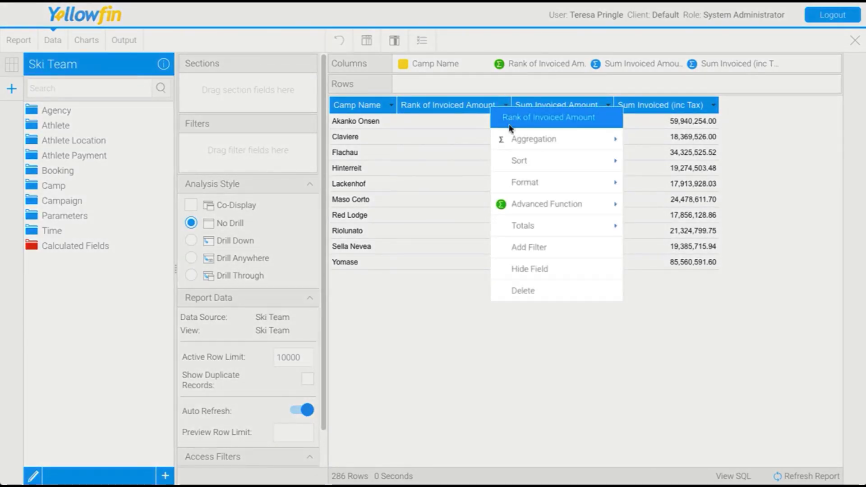
pyautogui.moveTo(519, 185)
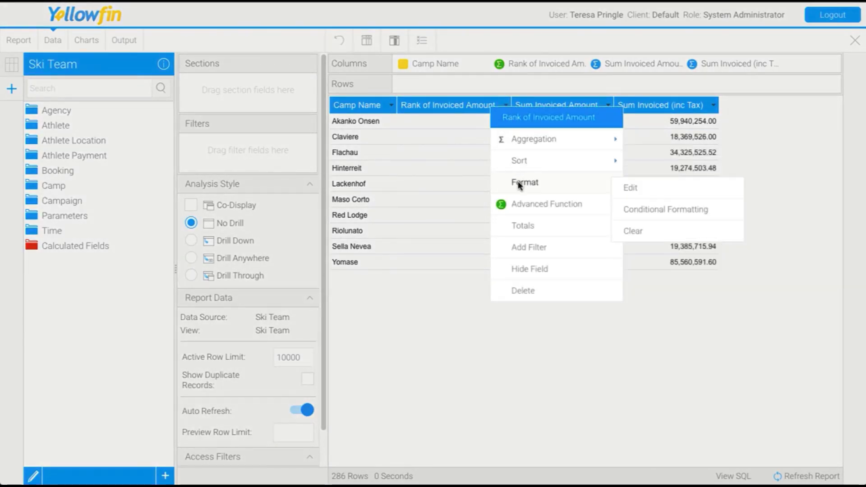
pyautogui.click(630, 190)
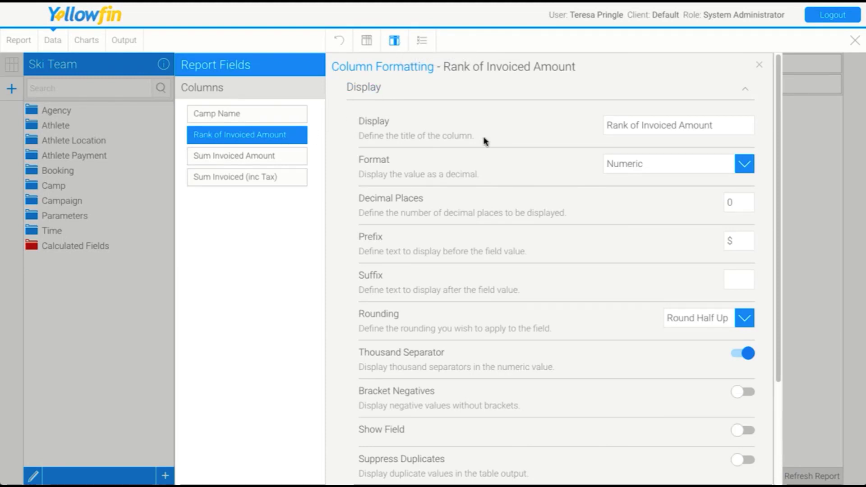
pyautogui.click(635, 123)
pyautogui.hotkey('ctrl', 'a')
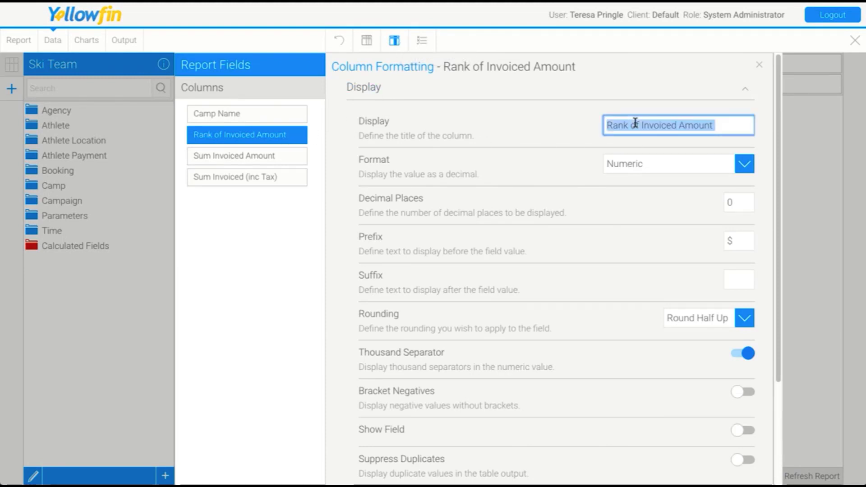
pyautogui.write('Top ')
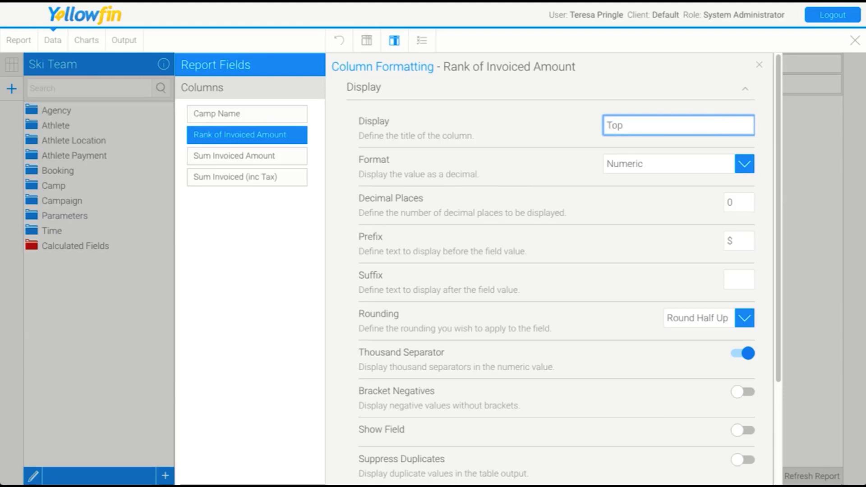
pyautogui.write('Invoiced ($)')
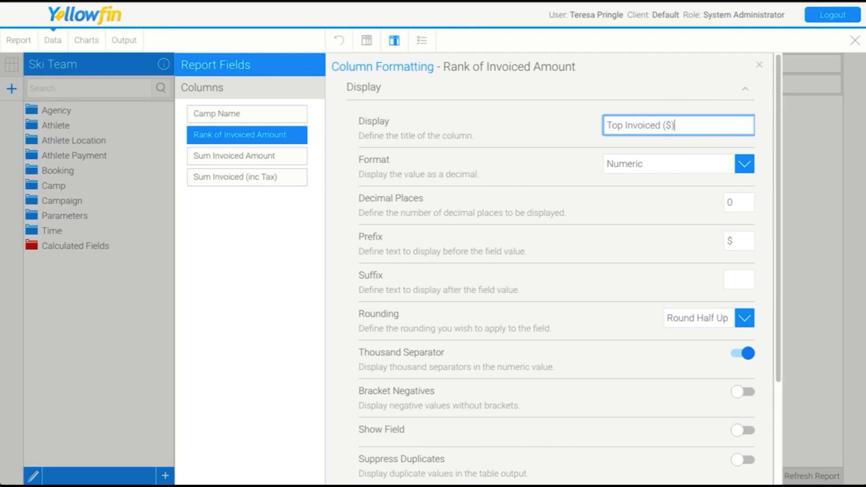
pyautogui.click(746, 240)
pyautogui.press('BackSpace')
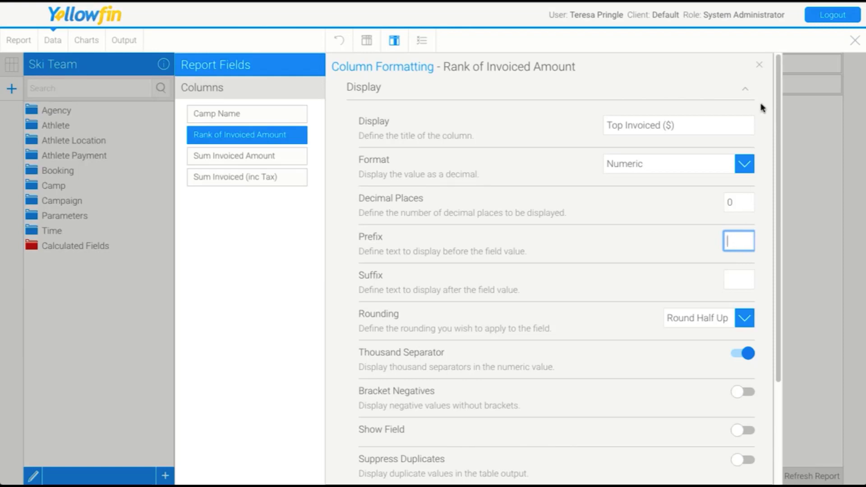
pyautogui.click(759, 66)
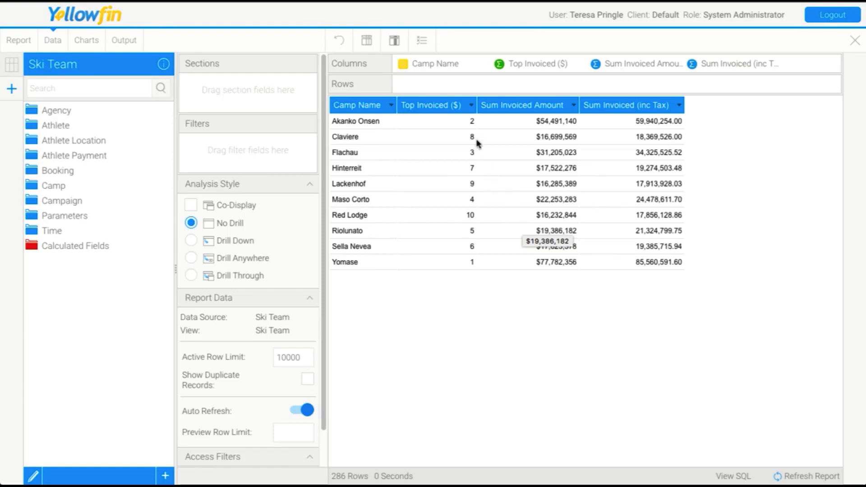
# Move Top Invoiced ($) to the first column, sort it Descending, then set its sort back to None.
pyautogui.moveTo(446, 106); pyautogui.dragTo(341, 107)
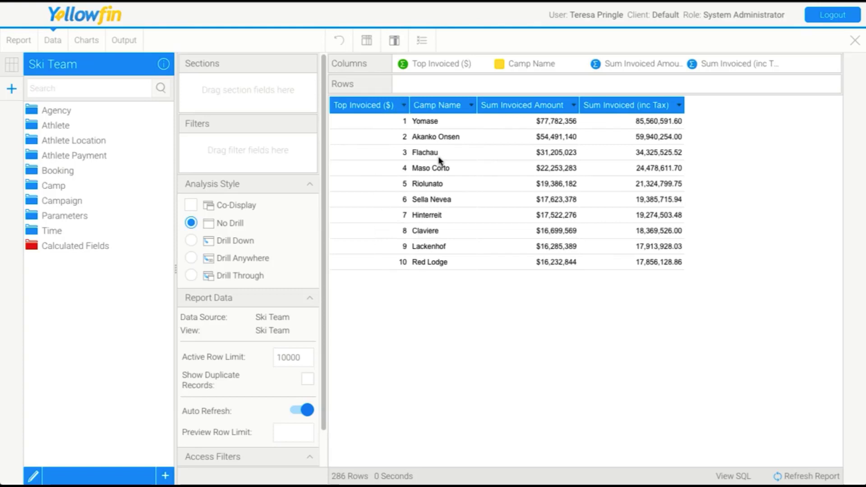
pyautogui.click(405, 107)
pyautogui.moveTo(433, 162)
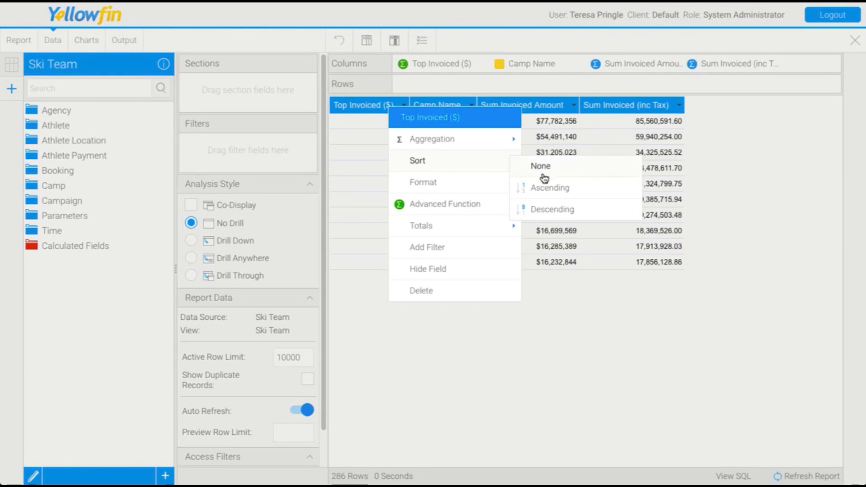
pyautogui.click(548, 209)
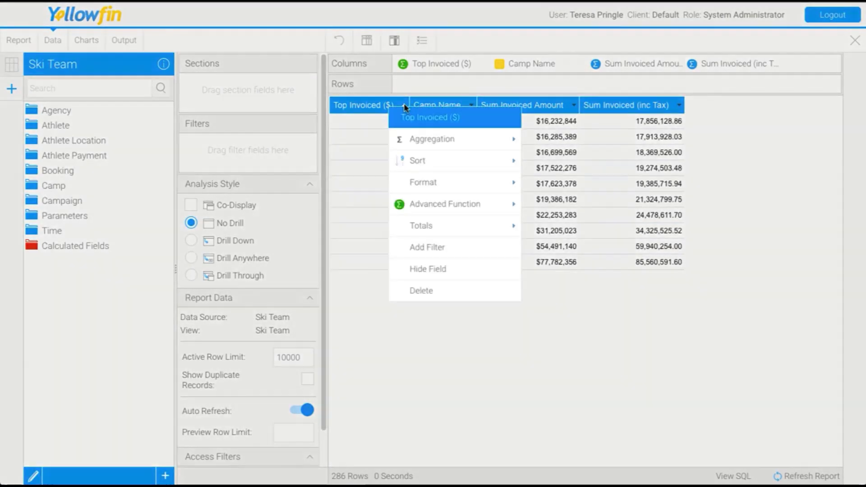
pyautogui.click(404, 105)
pyautogui.moveTo(419, 160)
pyautogui.click(523, 167)
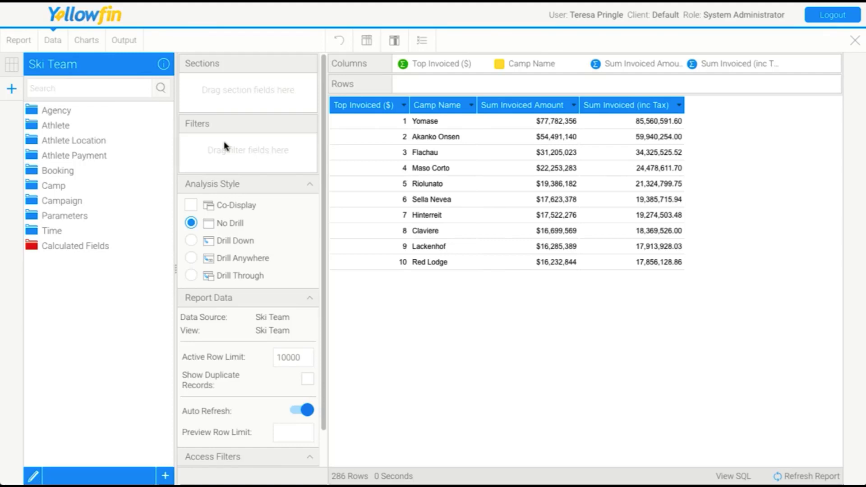
# Add Invoiced Date from the Time fields to the report's Filters area.
pyautogui.click(32, 230)
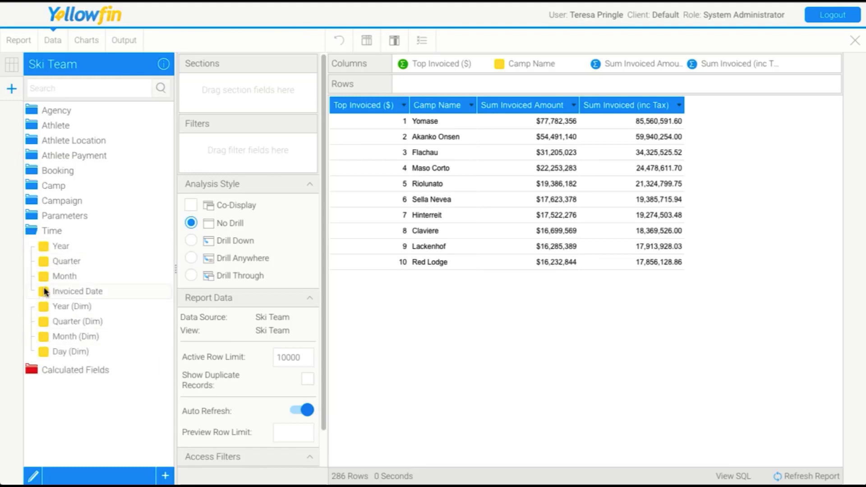
pyautogui.moveTo(55, 297); pyautogui.dragTo(236, 151)
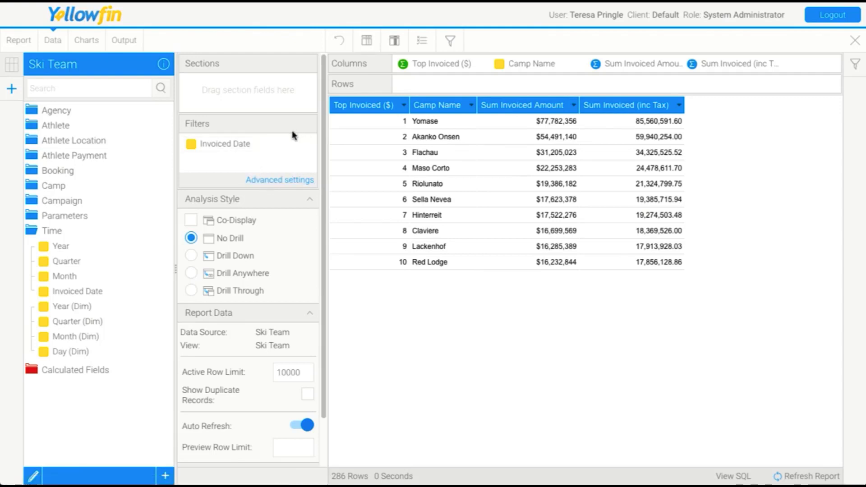
pyautogui.moveTo(304, 145)
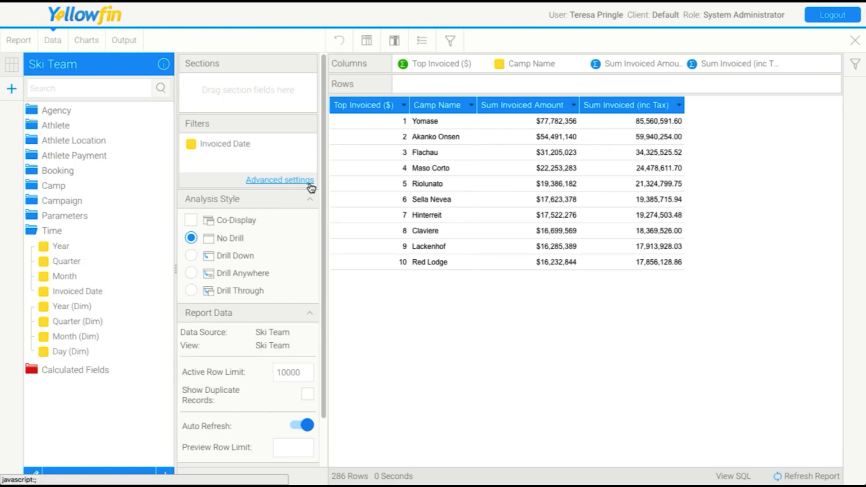
pyautogui.moveTo(263, 141)
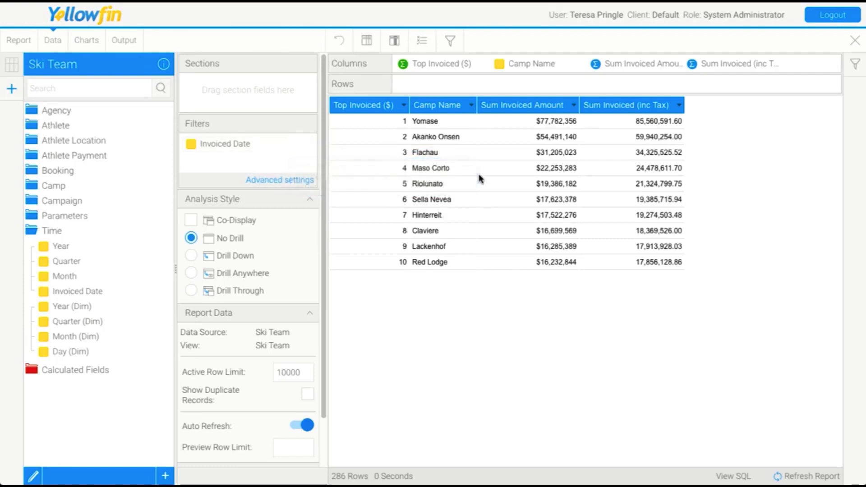
pyautogui.moveTo(488, 172); pyautogui.dragTo(495, 178)
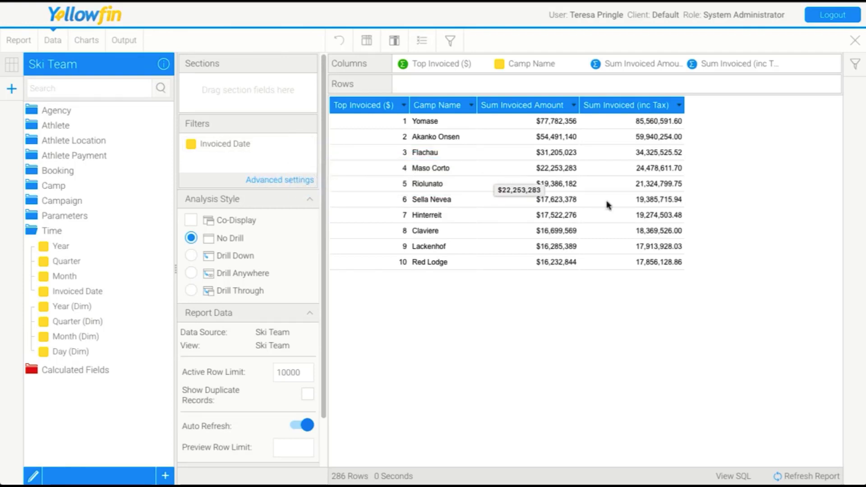
# Close the report editor and answer No to activation, leaving the report as a draft.
pyautogui.click(855, 41)
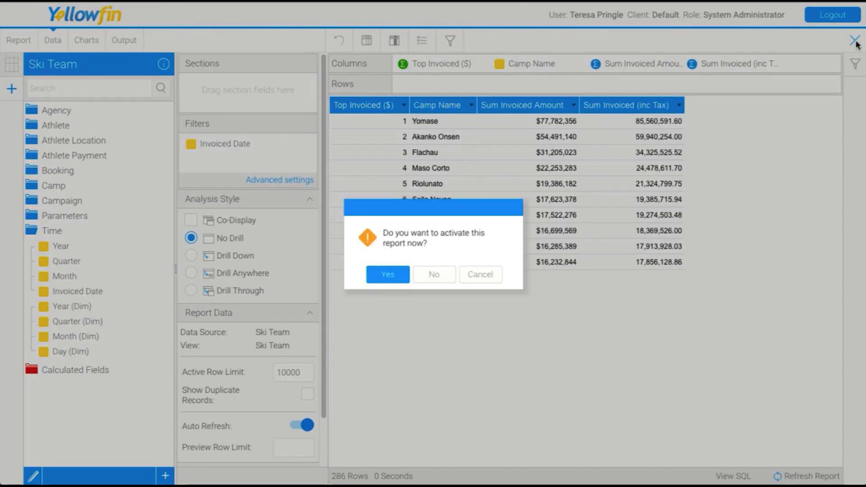
pyautogui.click(432, 279)
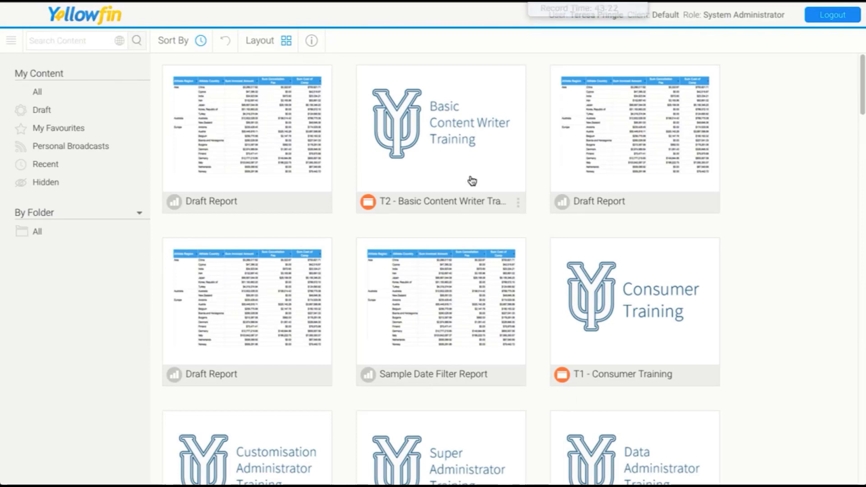
# Open the T2 - Basic Content Writer Training storyboard and jump to its Table of Contents on slide 4.
pyautogui.click(471, 182)
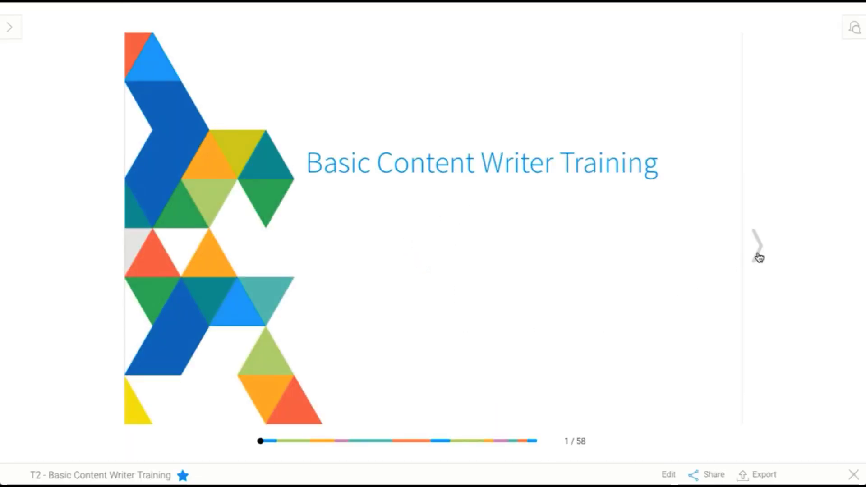
pyautogui.click(276, 441)
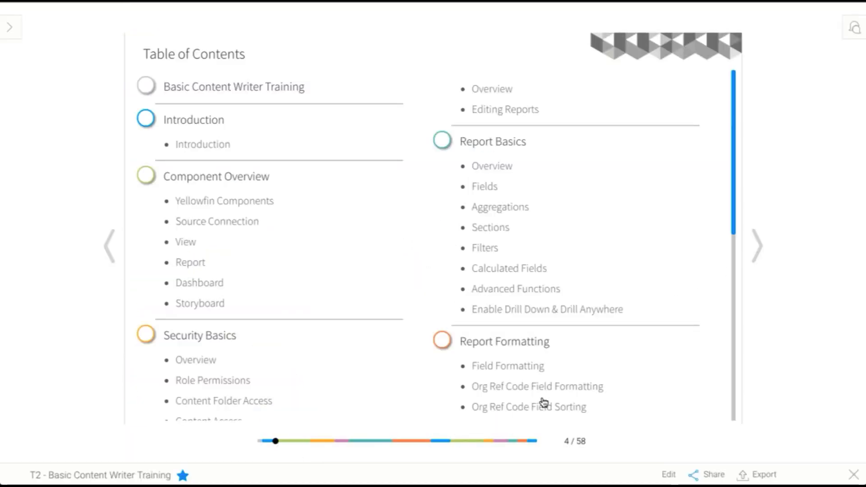